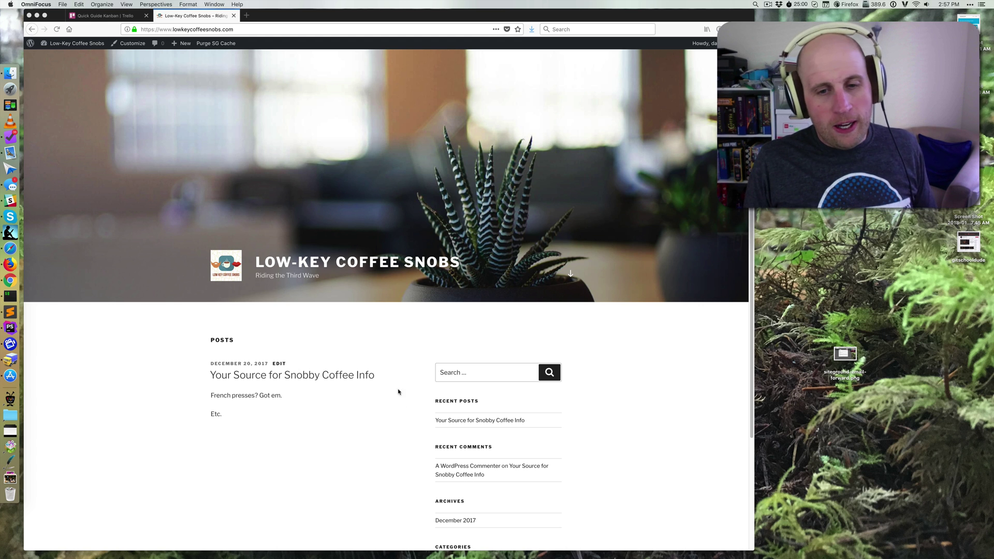
Step: Review the Low-Key Coffee Snobs front-page sidebar, then launch the Customizer from the admin toolbar
scroll(421, 415, "down", 5)
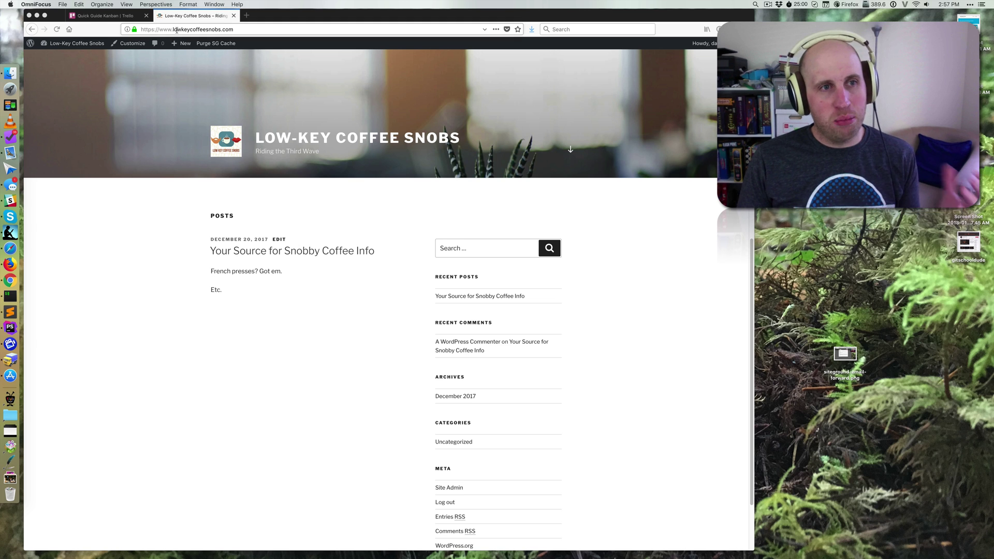
left_click(617, 342)
left_click(138, 45)
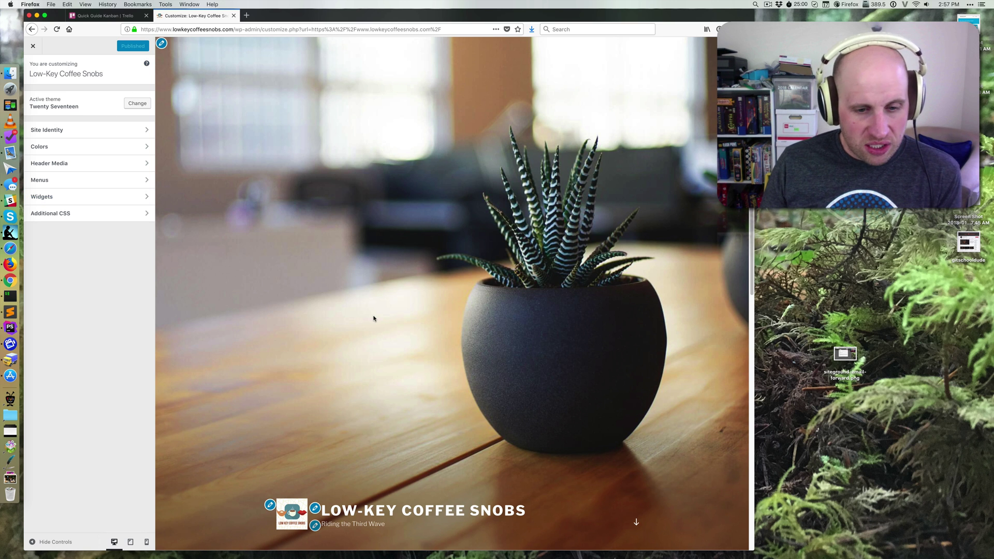
Step: Leave the Customizer and go to the Low-Key Coffee Snobs admin Dashboard via the site name
scroll(373, 318, "down", 4)
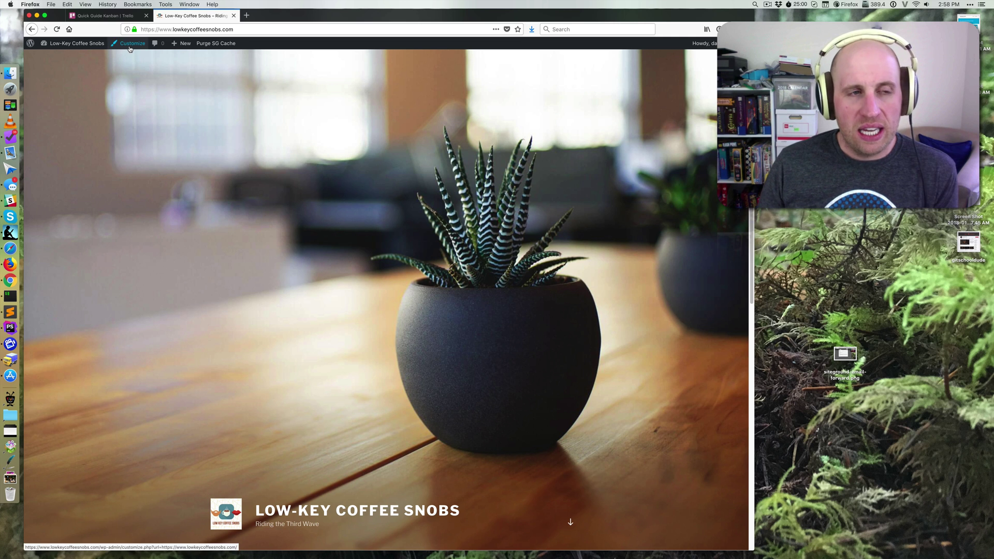
left_click(79, 43)
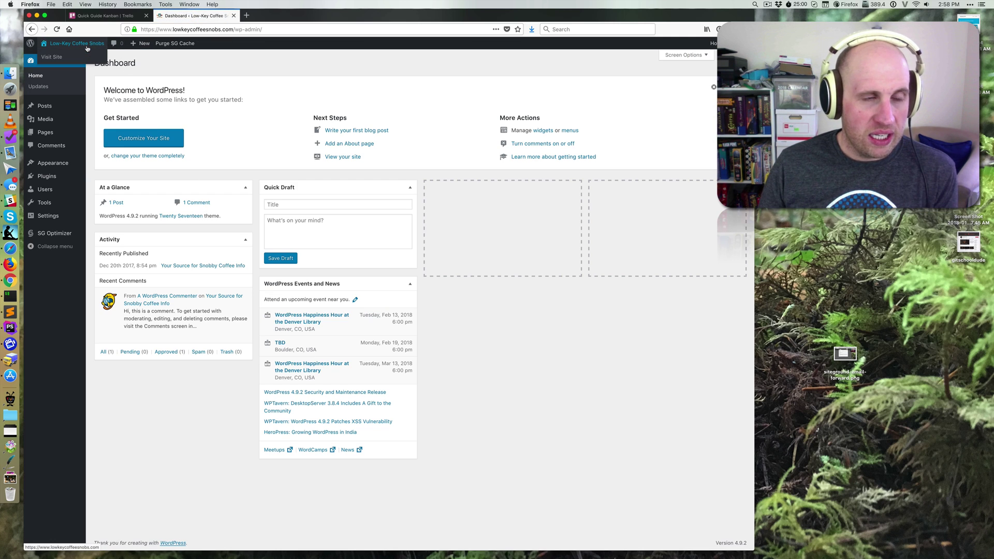
mouse_move(52, 164)
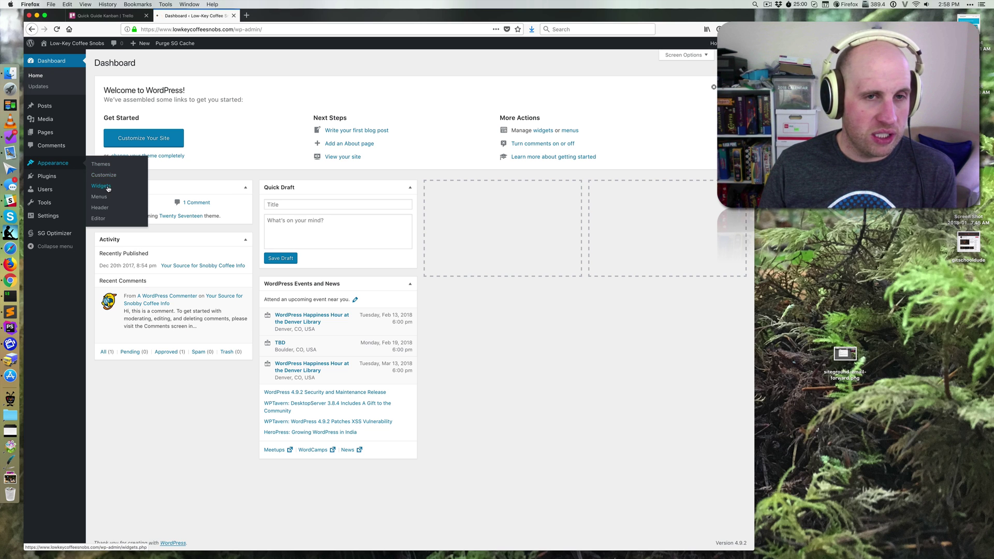
Step: Open Appearance > Widgets with live preview and scroll the preview to the sidebar widgets
left_click(107, 187)
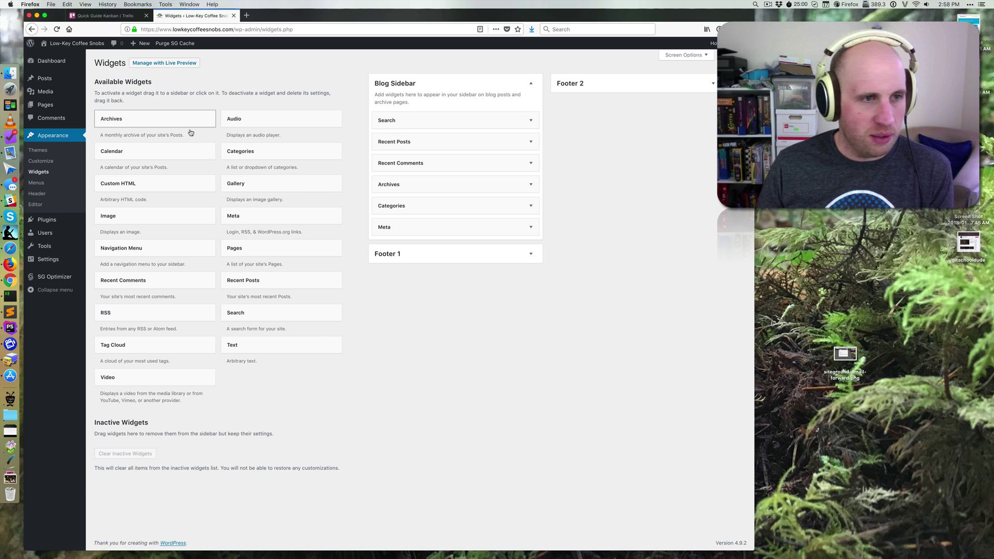
left_click(54, 163)
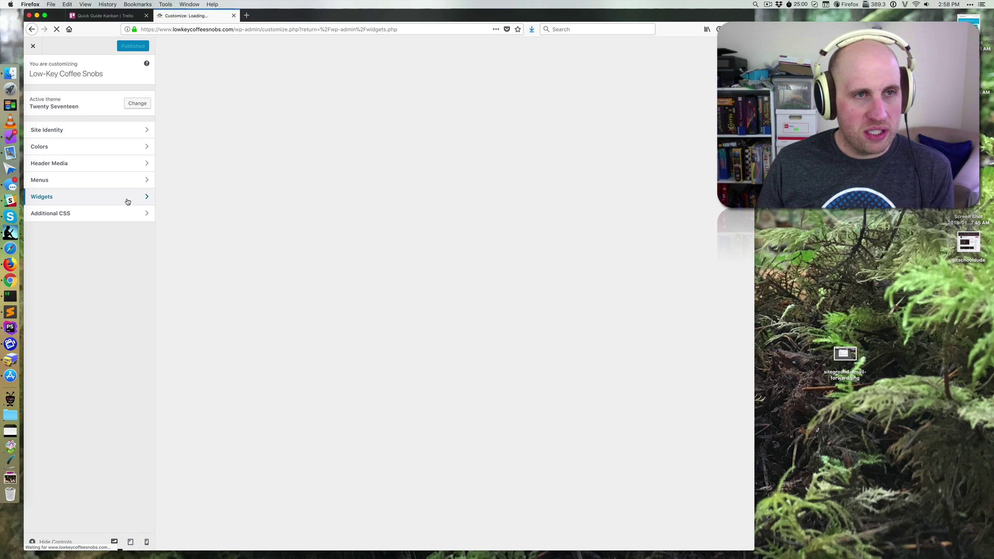
scroll(494, 283, "down", 10)
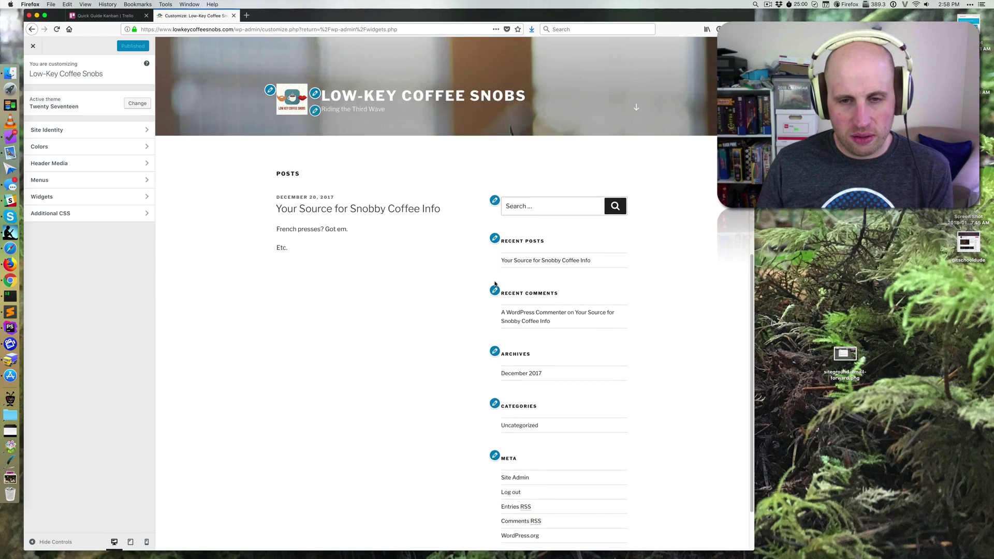
scroll(494, 283, "down", 3)
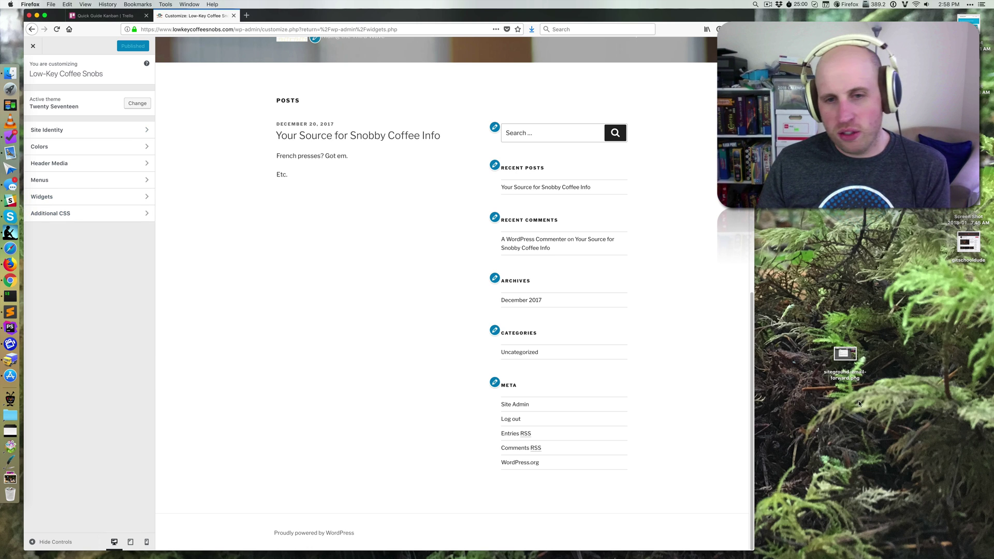
Step: Open the Blog Sidebar widget list and bring up the Archives widget's title, dropdown and count settings
left_click(147, 197)
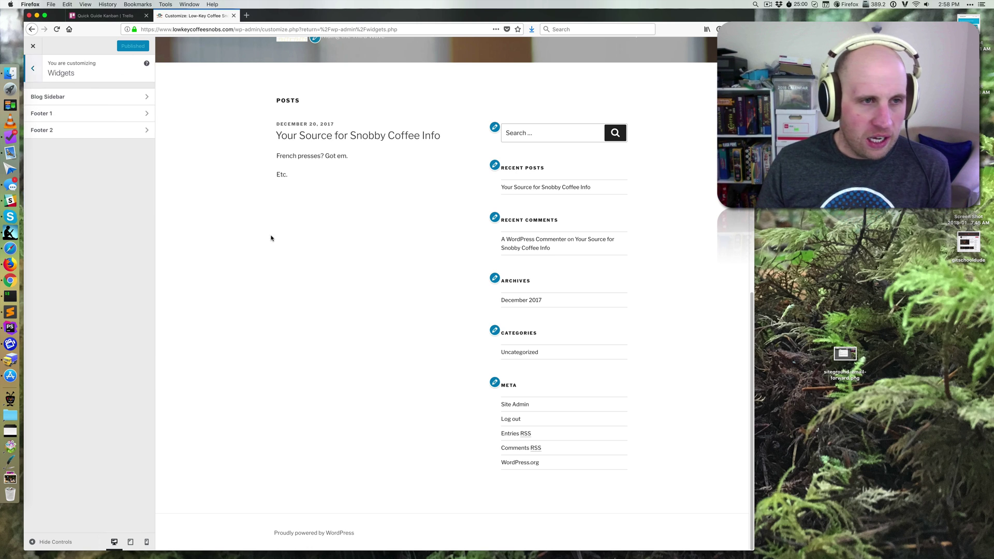
left_click(71, 97)
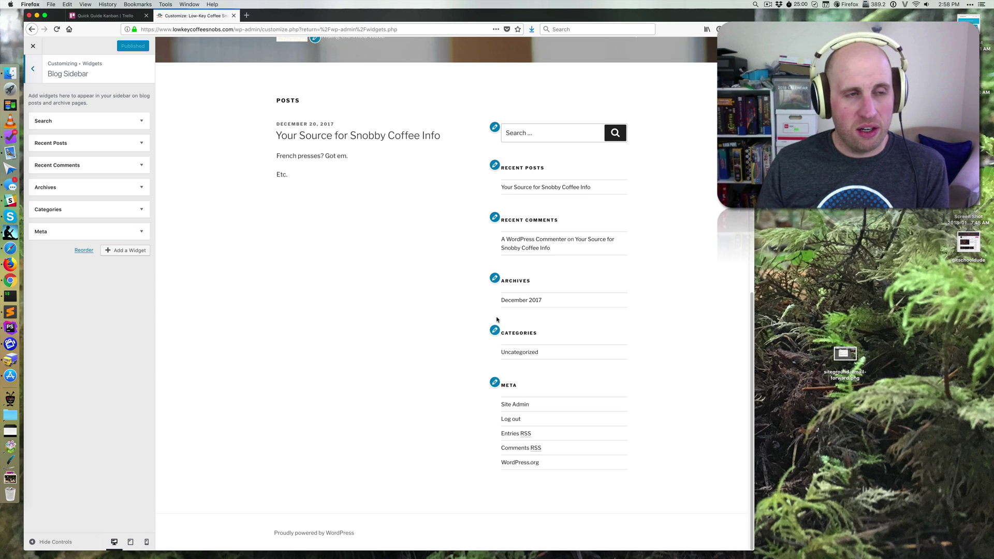
scroll(496, 319, "up", 3)
left_click(496, 203)
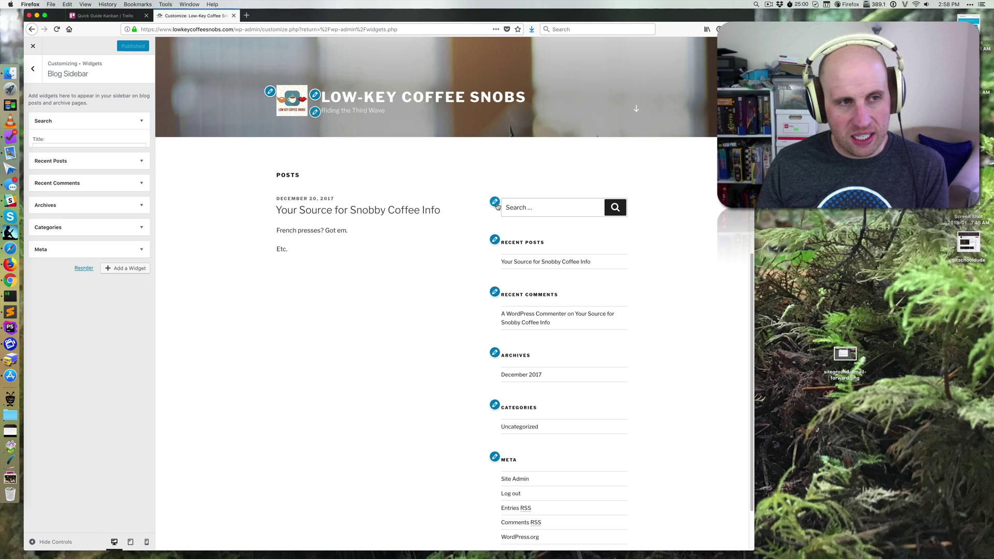
left_click(495, 353)
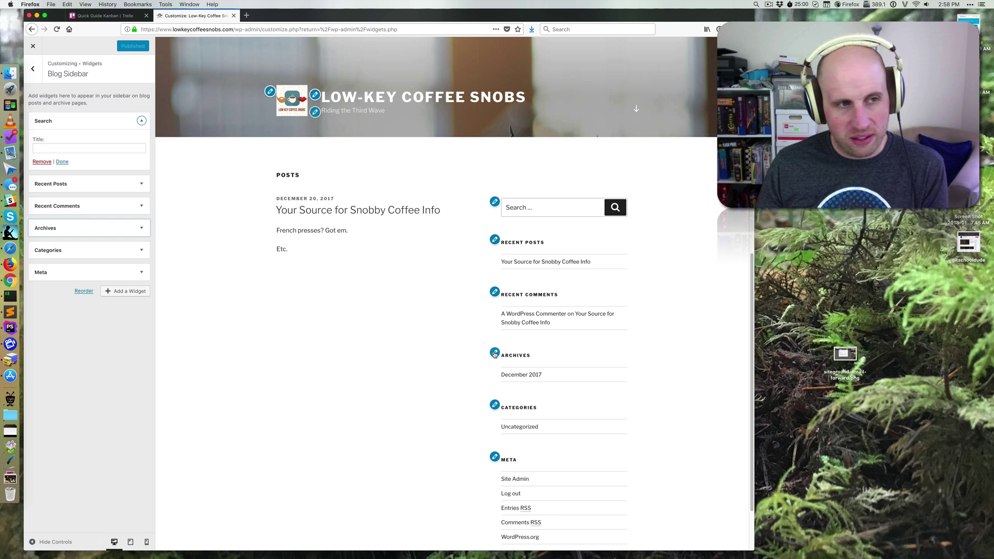
left_click(33, 69)
left_click(35, 69)
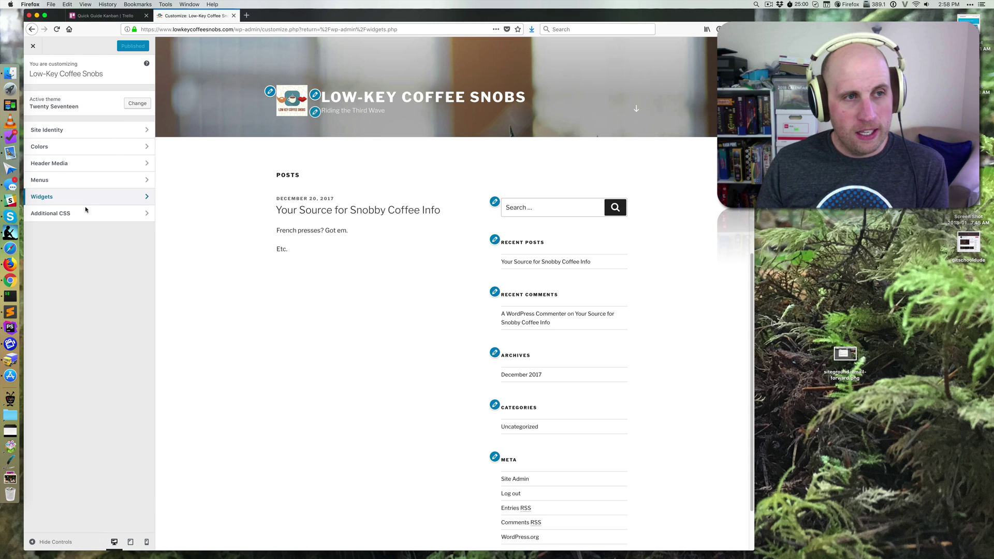
left_click(496, 353)
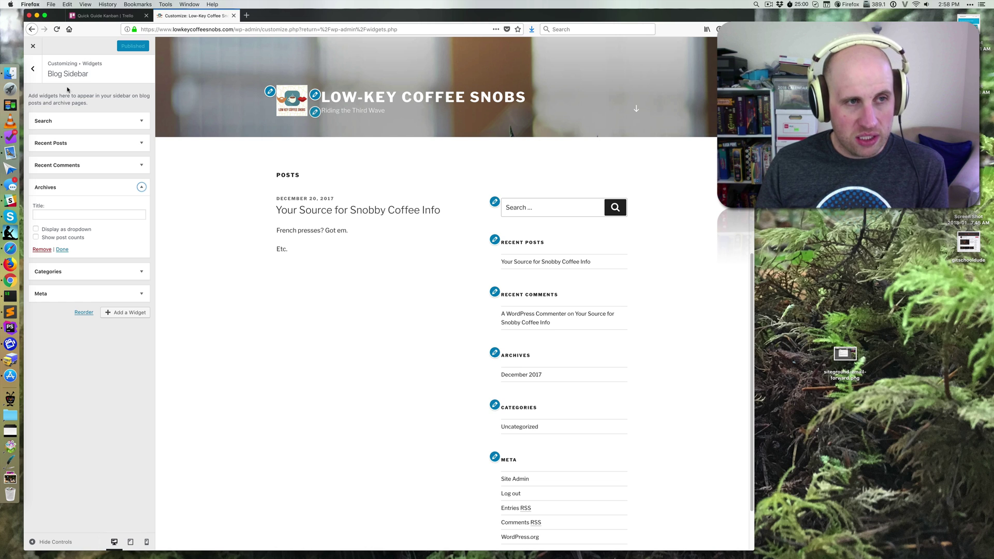
Step: Delete the Meta, Archives and Recent Comments widgets, leaving Search, Recent Posts and Categories
left_click(147, 295)
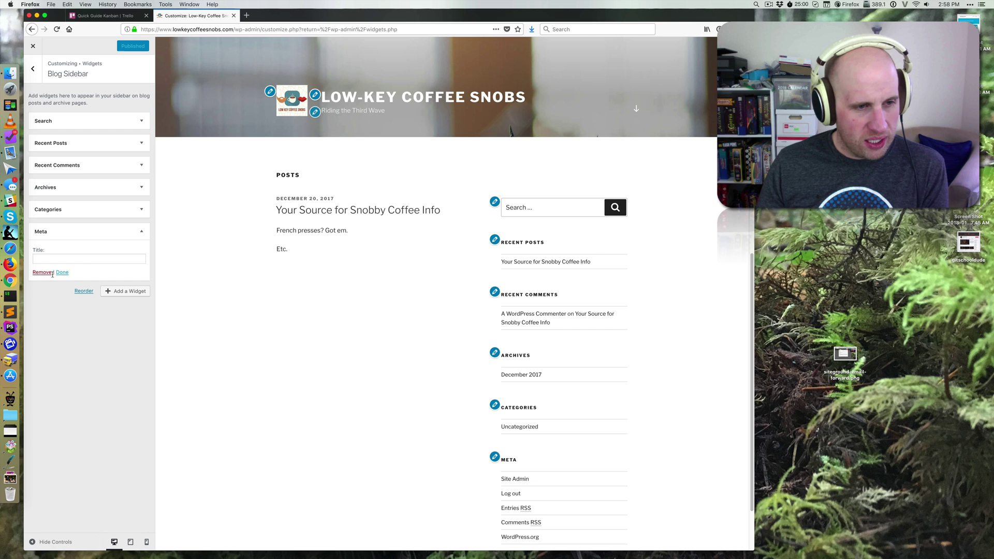
scroll(532, 466, "down", 3)
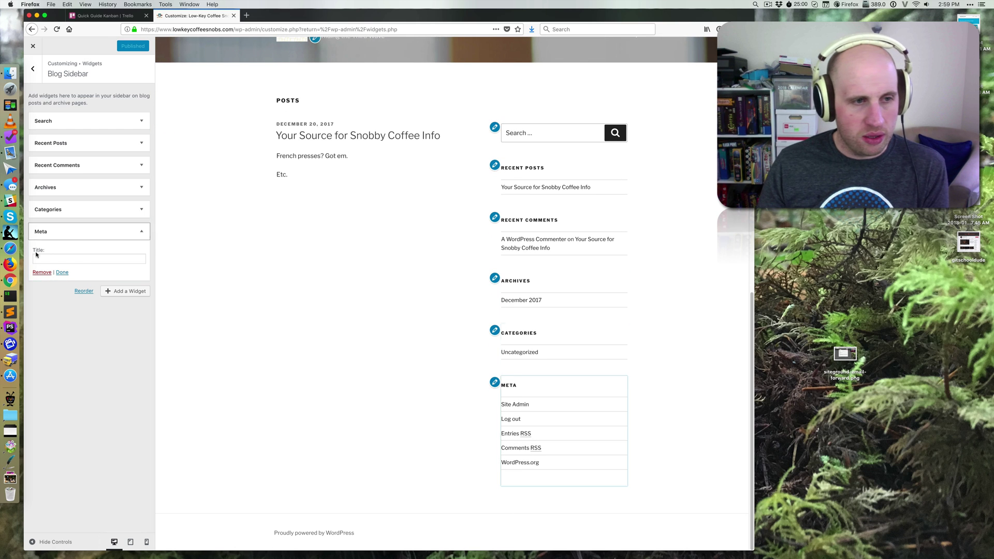
left_click(42, 273)
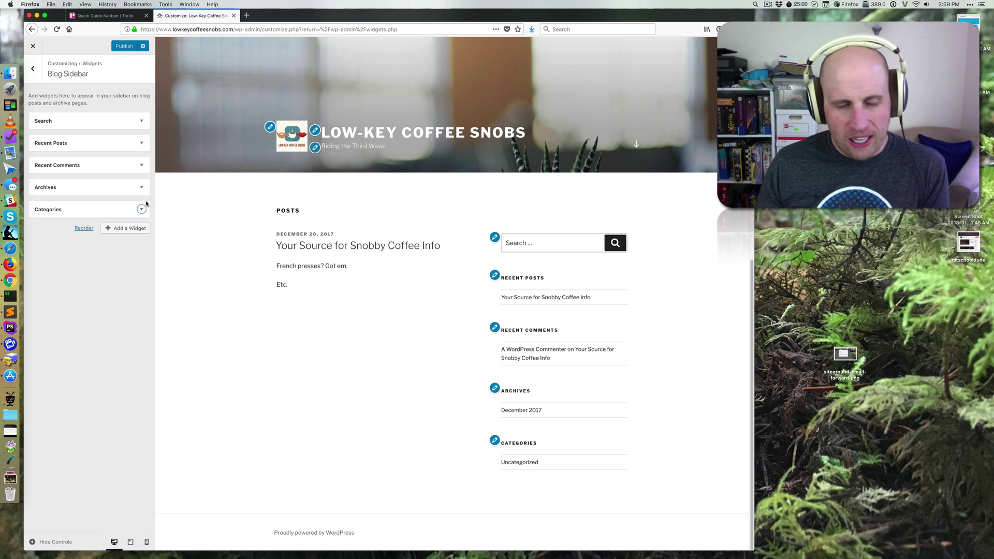
left_click(135, 188)
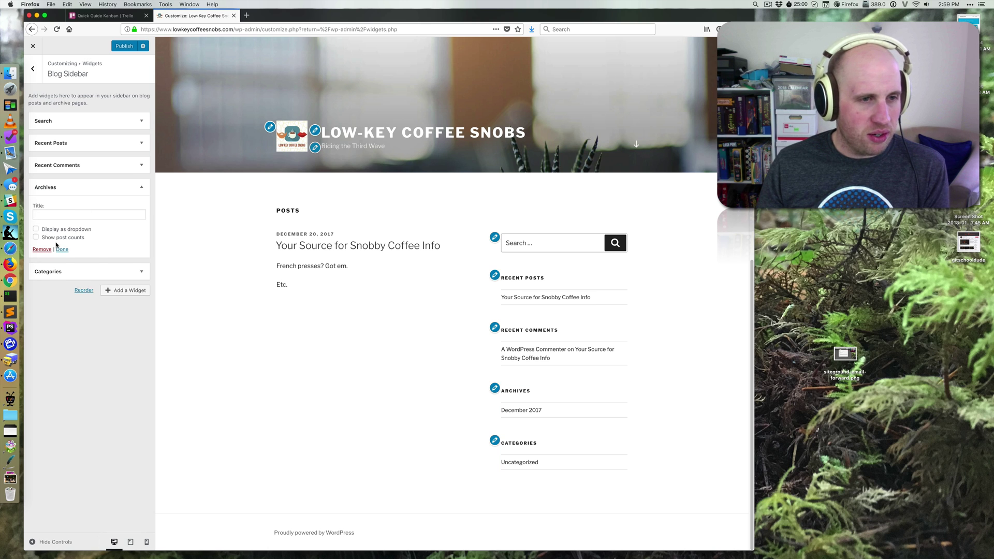
left_click(40, 250)
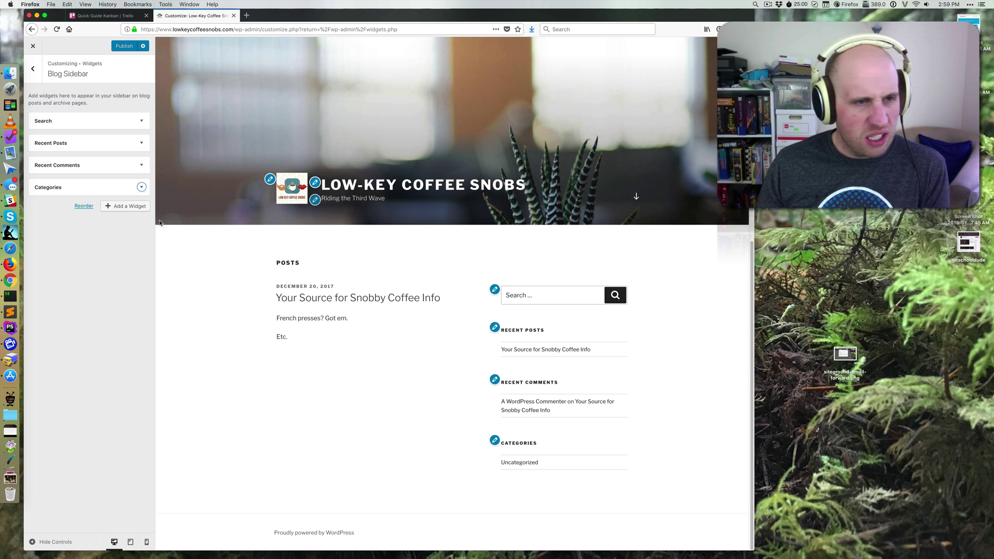
left_click(139, 165)
left_click(54, 232)
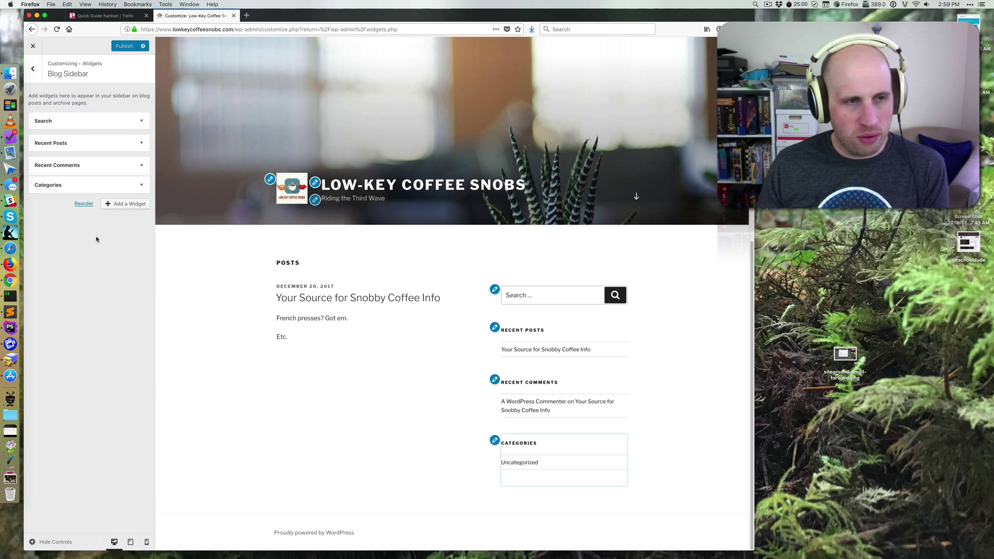
left_click(125, 184)
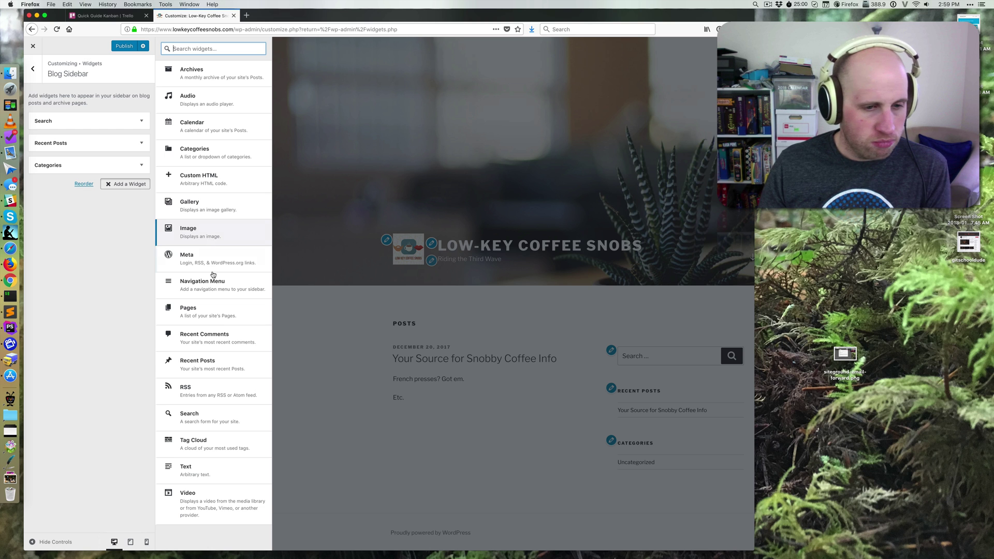
Step: Add a Tag Cloud widget titled 'Tags!' below Categories, then reopen the available-widgets list
left_click(201, 444)
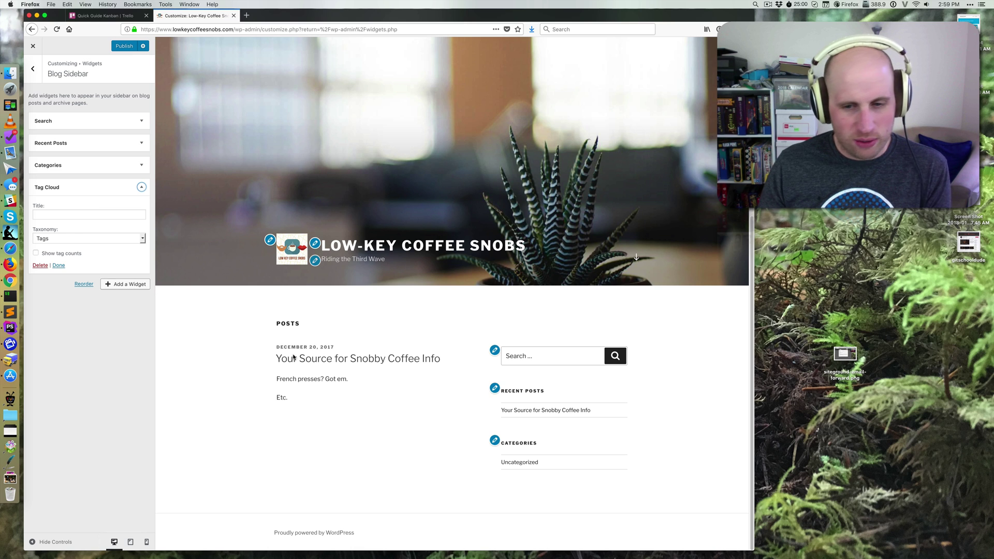
left_click(74, 218)
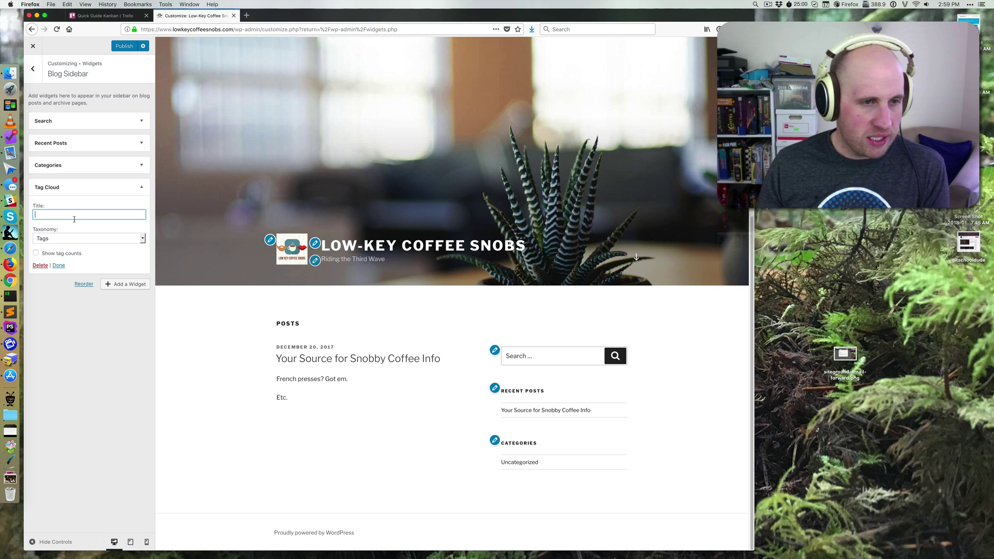
type("Tags!")
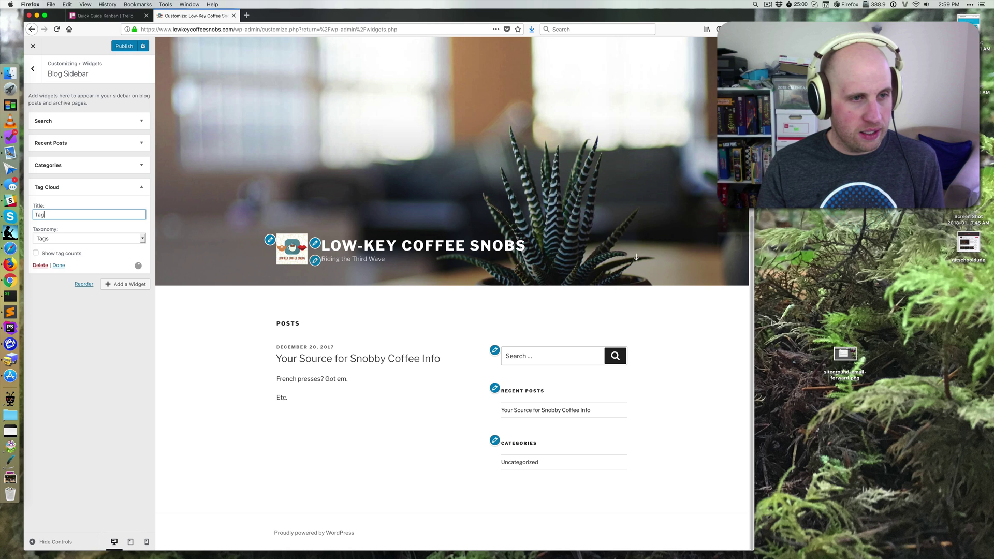
left_click(58, 265)
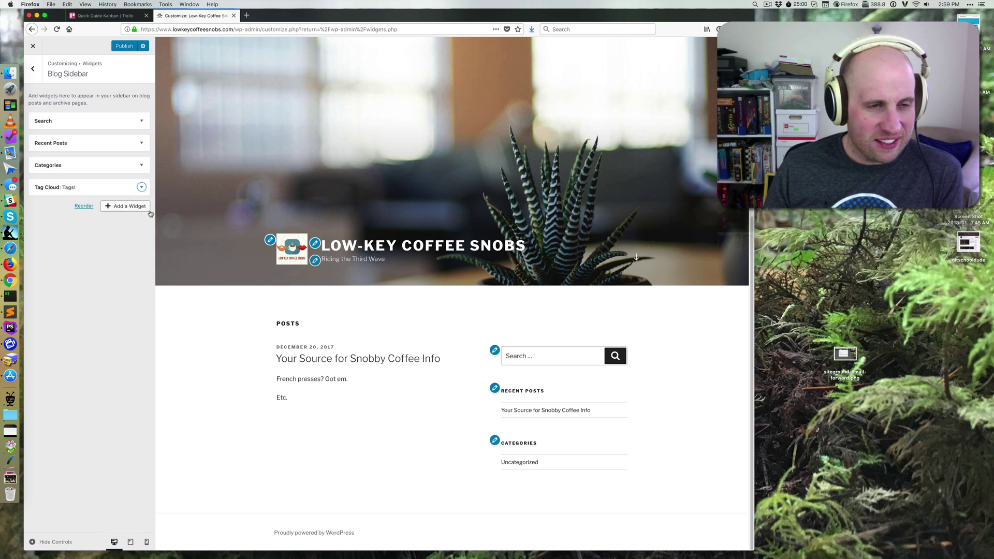
left_click(124, 206)
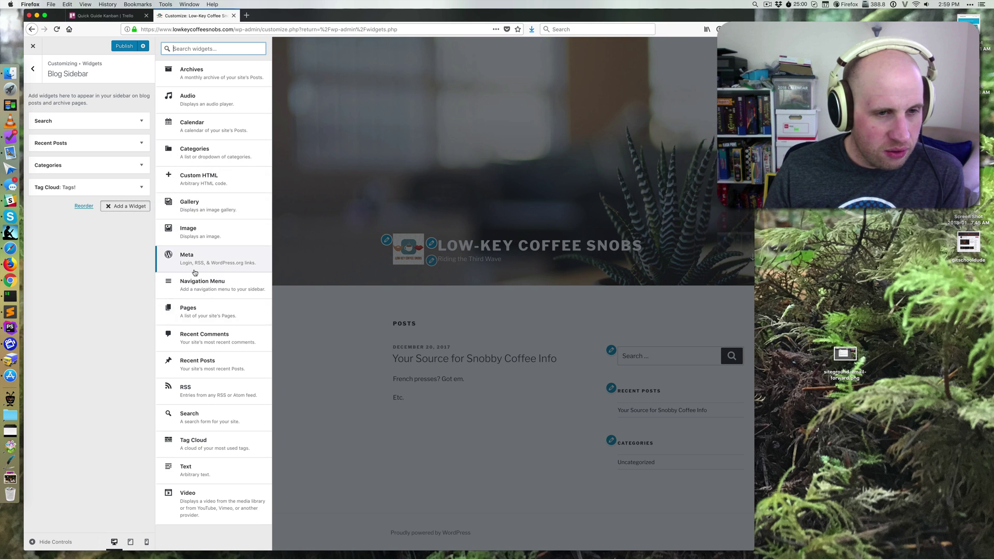
Step: Delete the mistakenly added Navigation Menu widget and reopen the available-widgets list
left_click(209, 286)
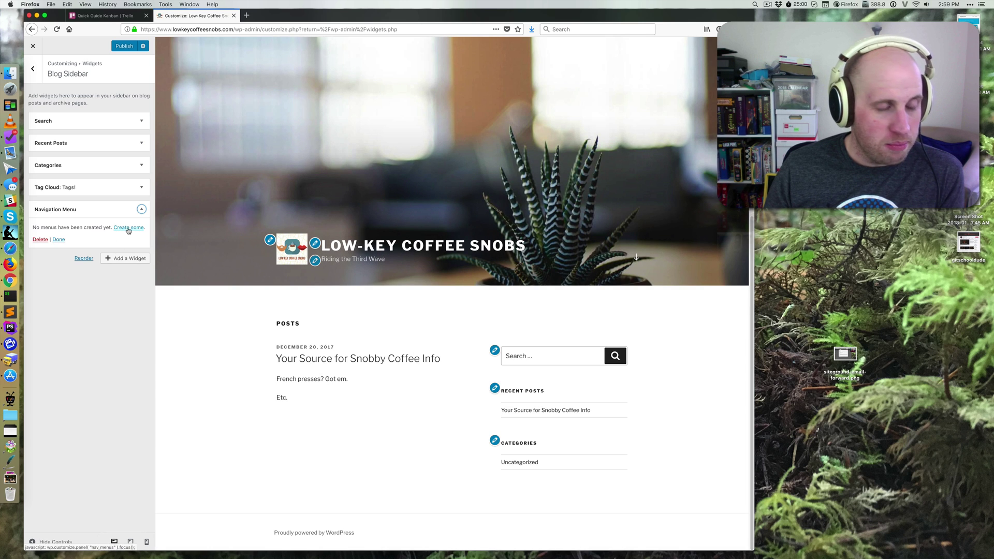
left_click(40, 239)
left_click(132, 208)
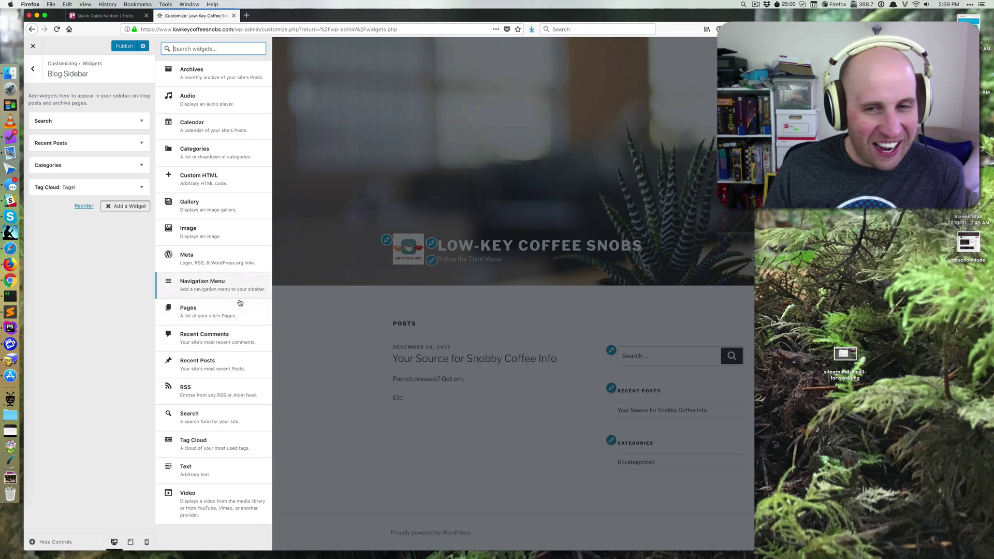
Step: Add an Image widget to the sidebar, cancelling the page-leave prompt after dropping the photo on it
left_click(238, 233)
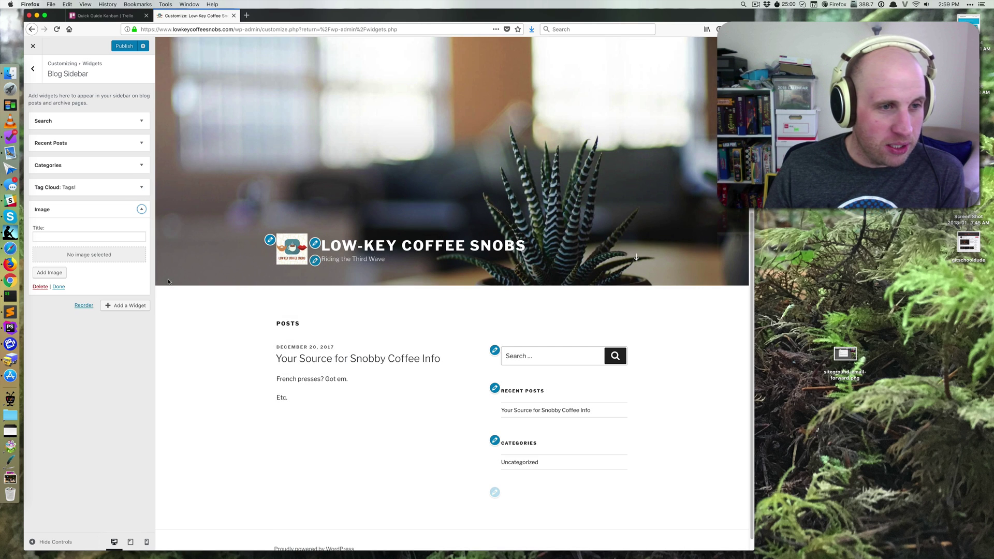
left_click(11, 477)
left_click_drag(55, 115, 73, 260)
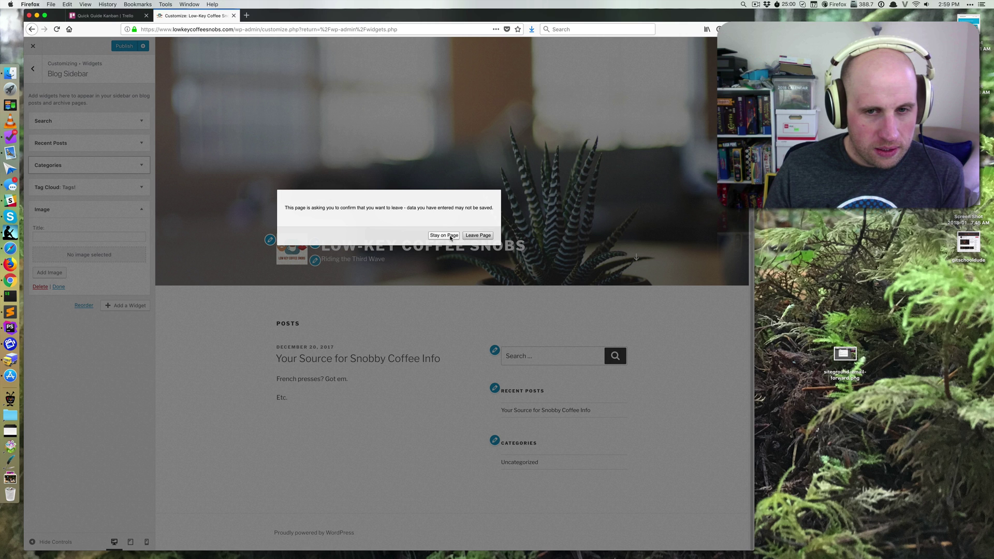
left_click(444, 236)
Step: Upload rawpixel-com-274860.jpg to the Media Library and add it to the Image widget
left_click(60, 274)
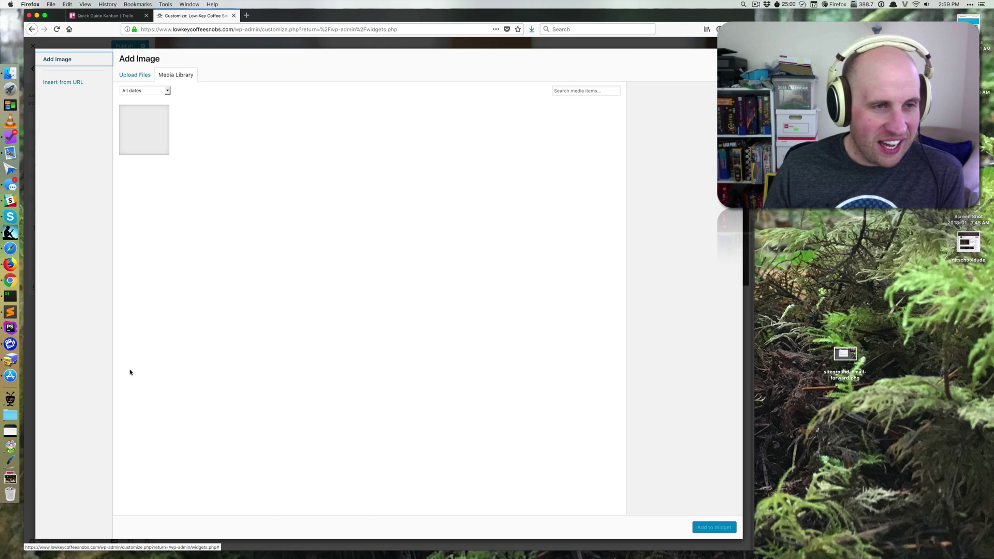
left_click(10, 478)
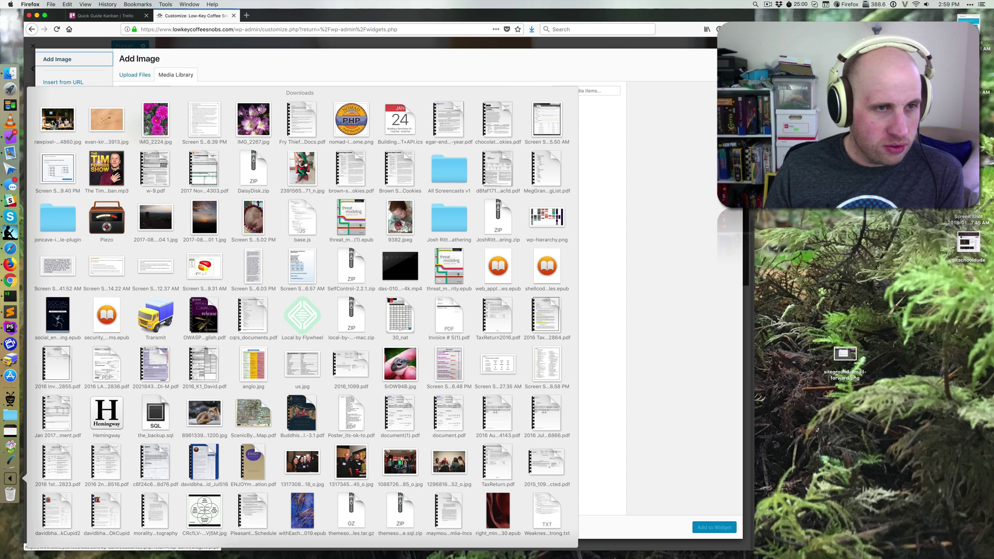
left_click_drag(57, 119, 326, 286)
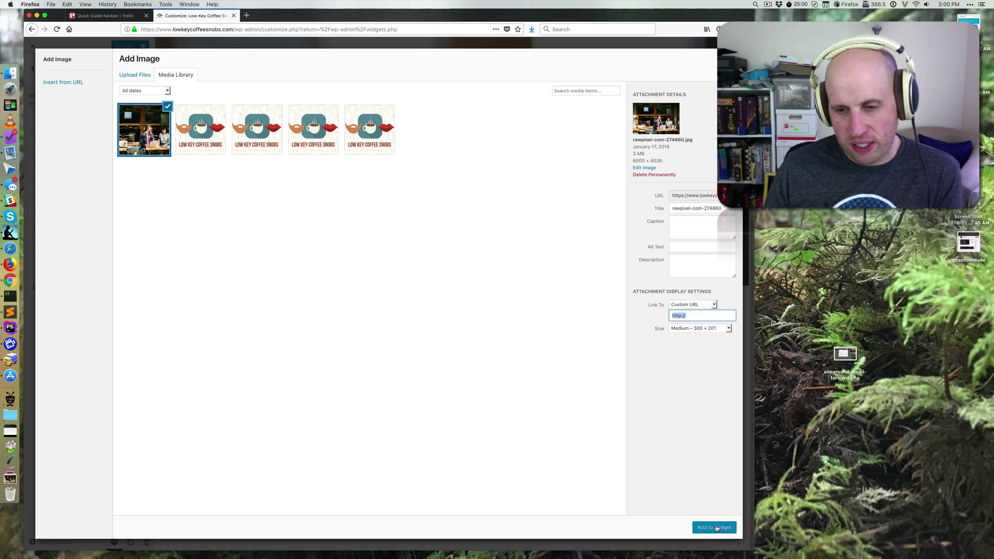
left_click(714, 527)
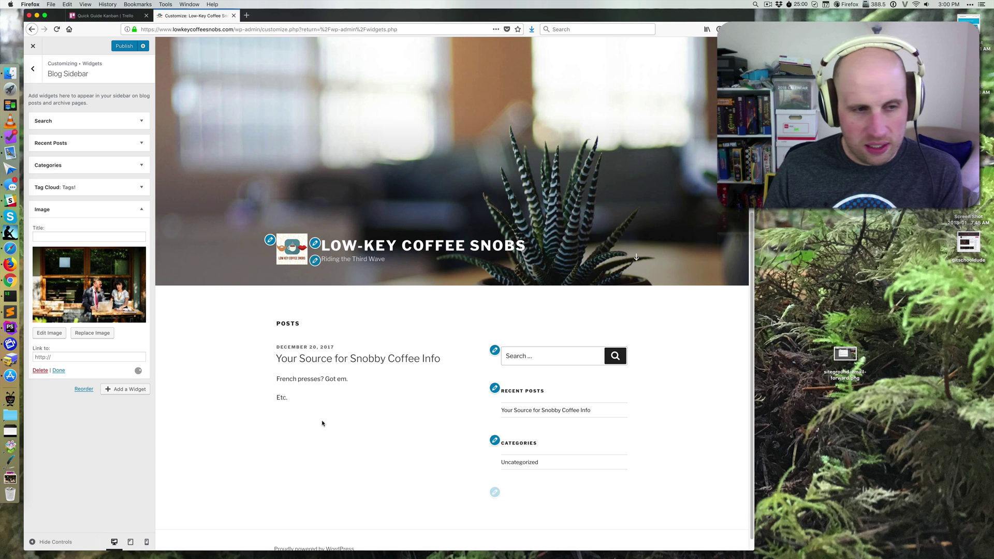
Step: Move the café photo Image widget to the top of the Blog Sidebar
scroll(518, 402, "down", 3)
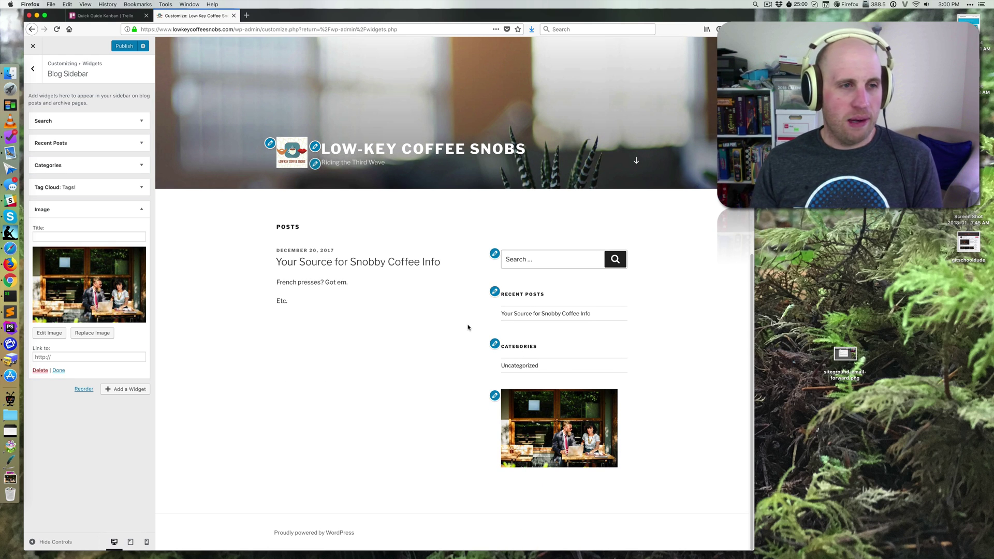
left_click(76, 208)
left_click_drag(77, 208, 72, 122)
left_click(73, 123)
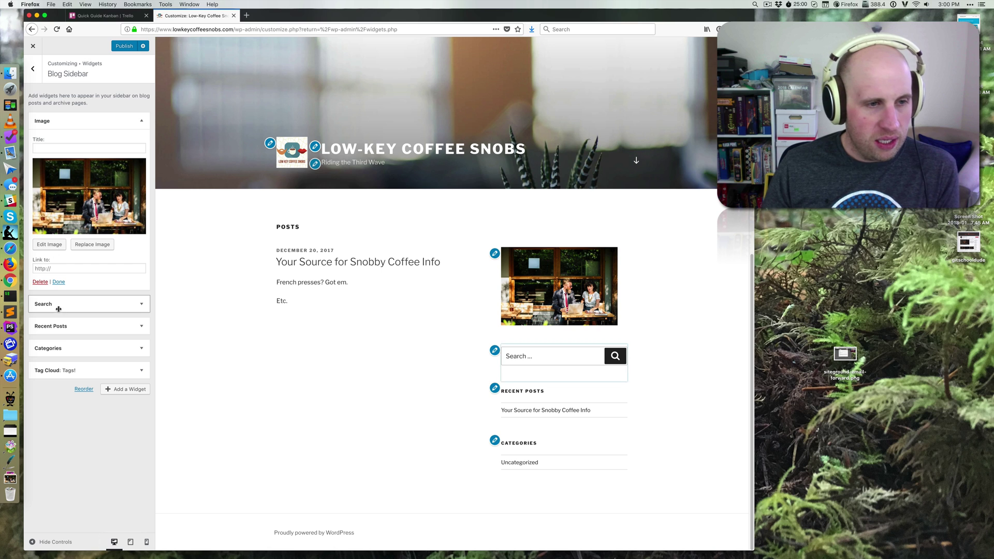
Step: Move the Search widget to the bottom of the sidebar and delete the Tag Cloud widget
left_click_drag(59, 309, 60, 374)
left_click(60, 373)
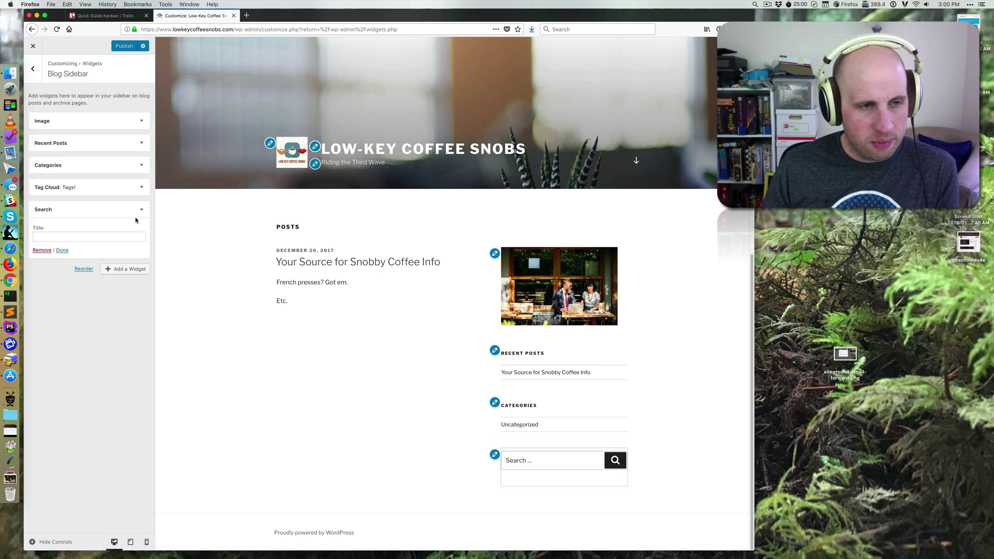
left_click(136, 189)
left_click(40, 266)
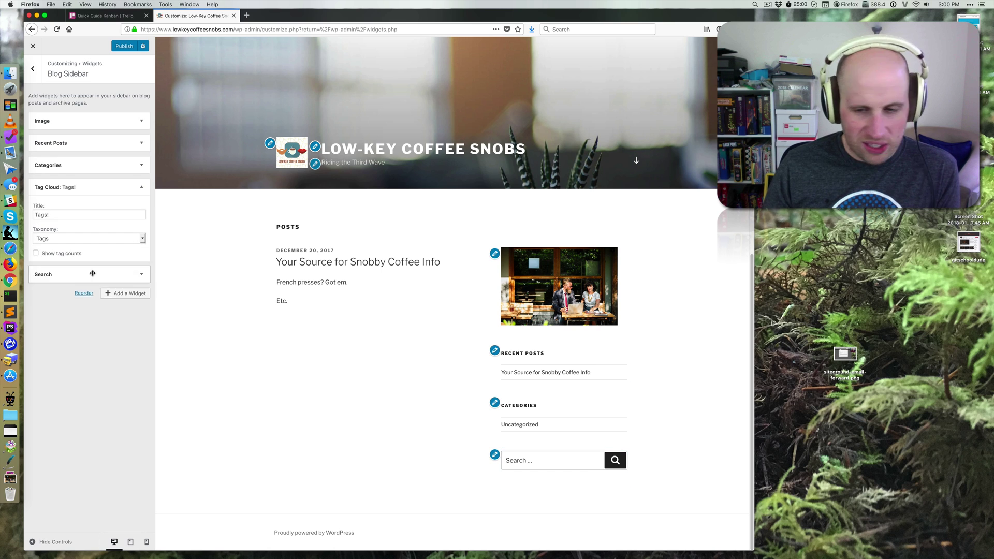